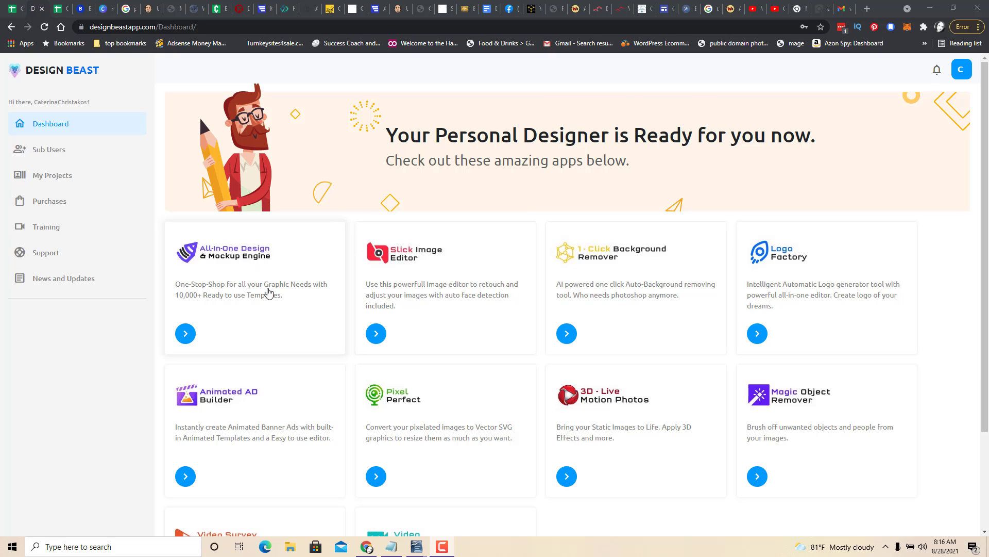
# Open the All-in-One Design & Mockup Engine and search the premium templates library for "mockup".
pyautogui.click(238, 295)
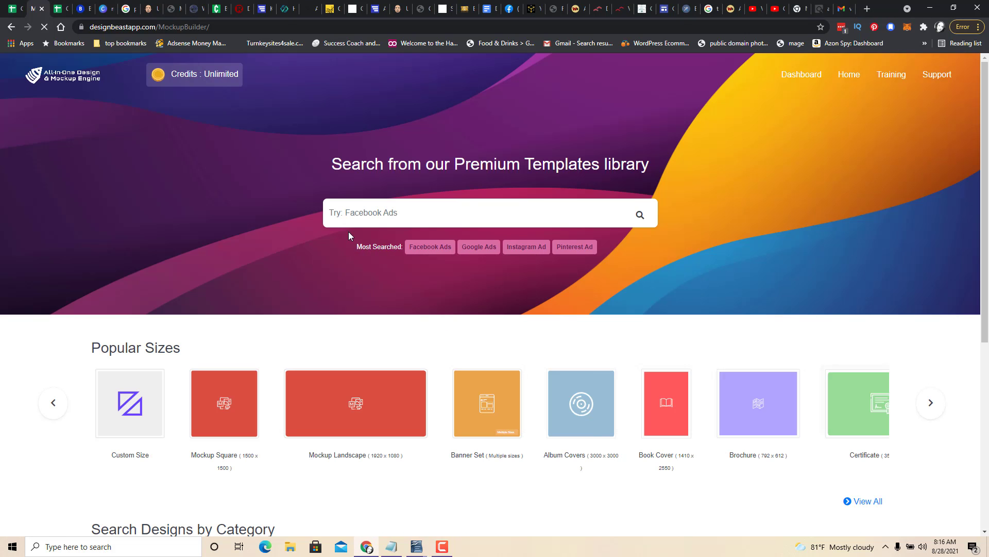
pyautogui.click(370, 213)
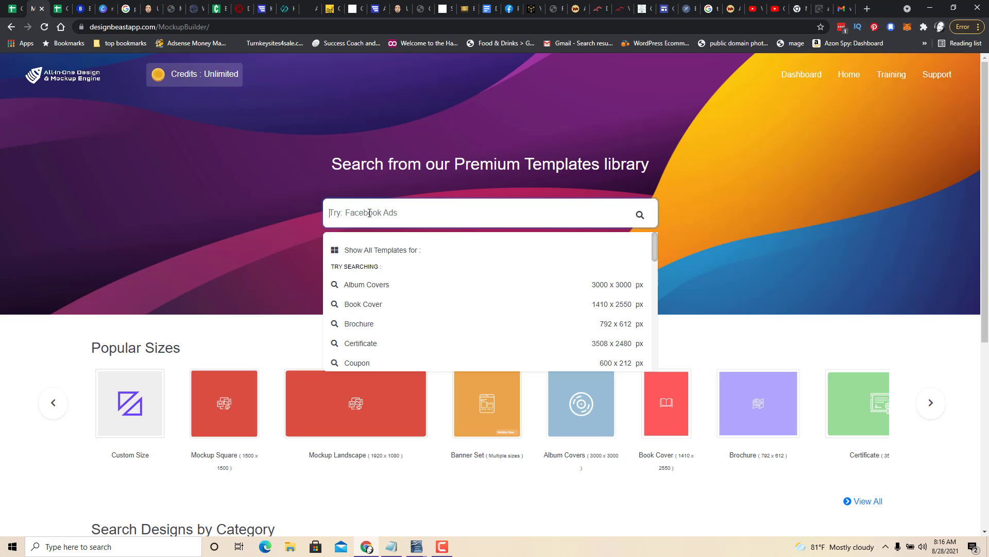
pyautogui.write('mock')
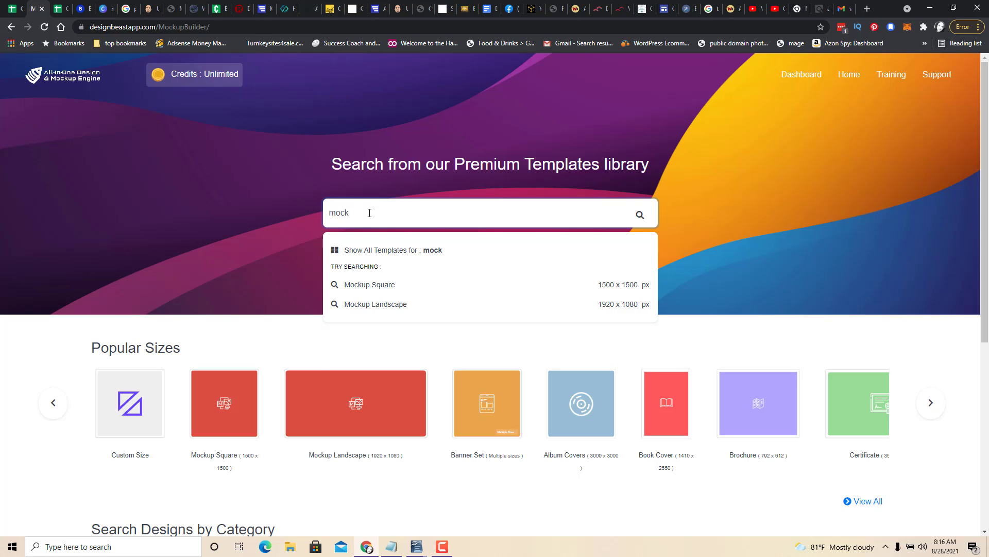
pyautogui.write('up')
pyautogui.press('Return')
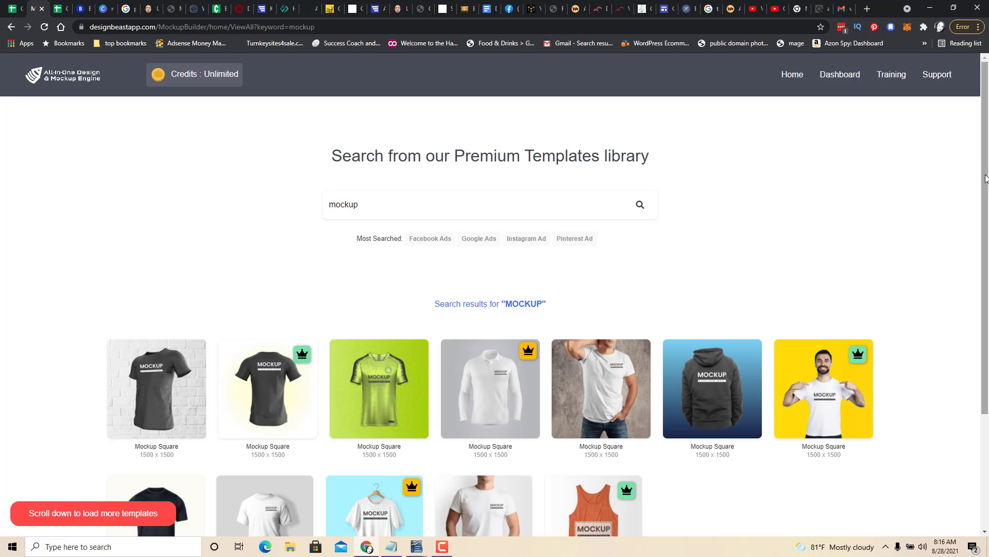
# Browse the mockup results and open the template of a man in a white T-shirt on a yellow background.
pyautogui.scroll(-1, 986, 202)
pyautogui.moveTo(986, 202); pyautogui.dragTo(988, 415)
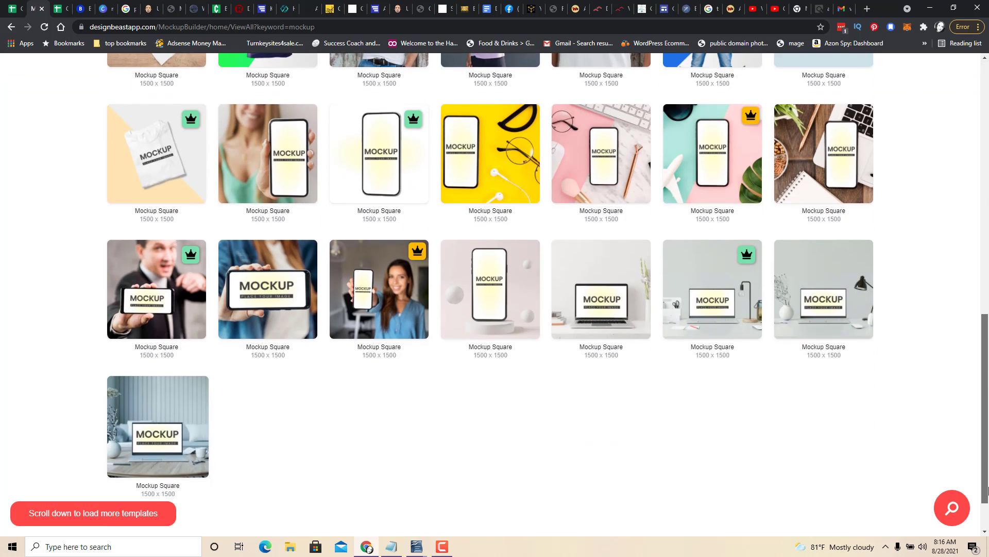
pyautogui.moveTo(988, 360); pyautogui.dragTo(988, 454)
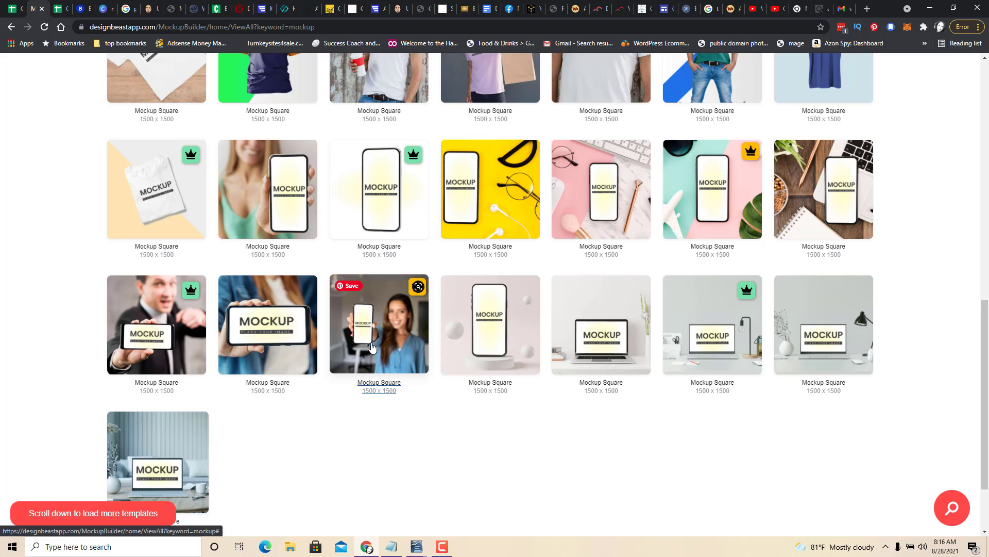
pyautogui.moveTo(988, 428); pyautogui.dragTo(988, 214)
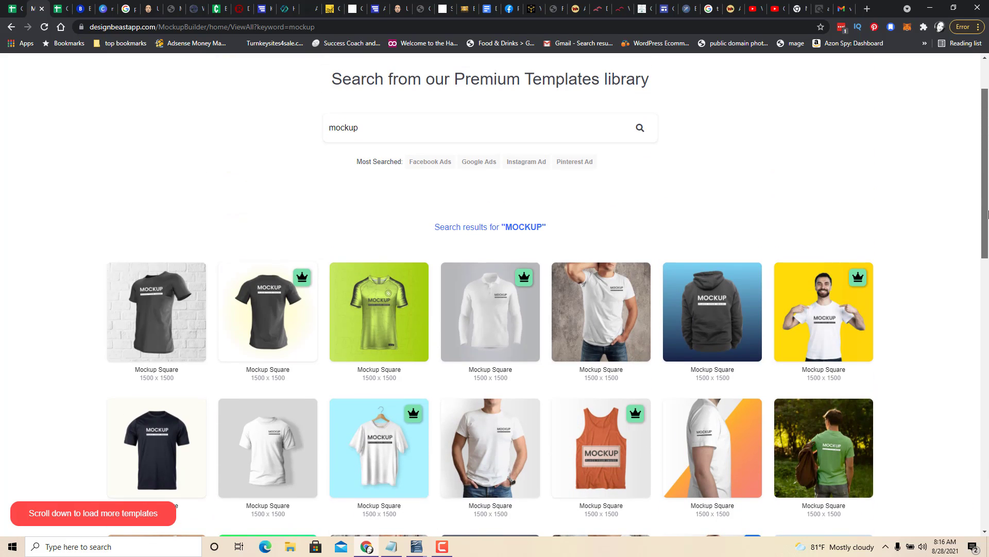
pyautogui.click(817, 325)
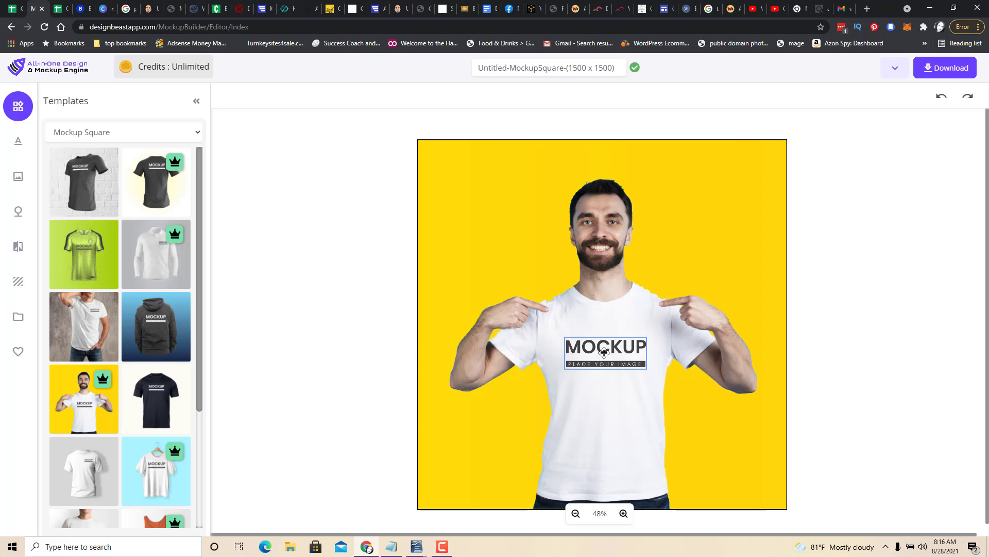
# Delete the MOCKUP placeholder logo from the T-shirt.
pyautogui.click(602, 352)
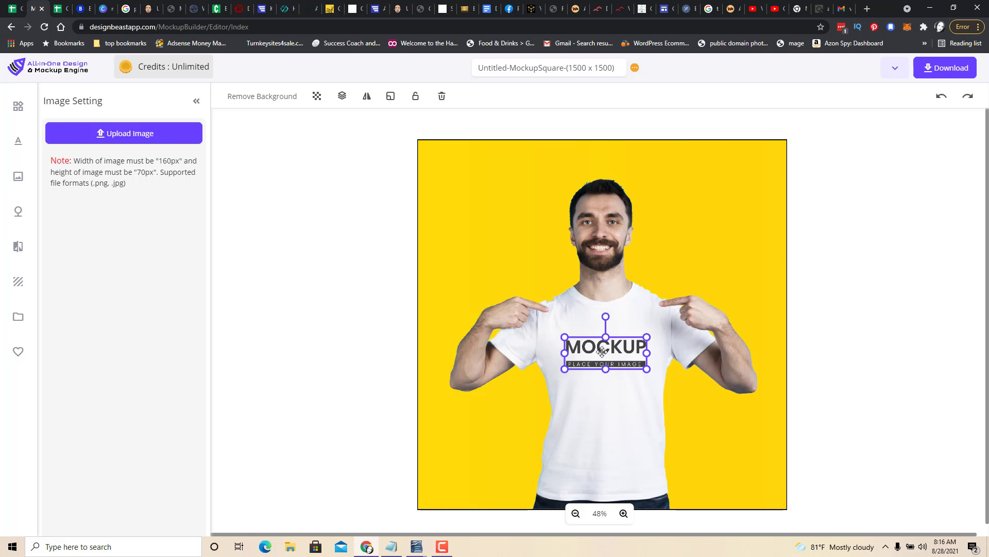
pyautogui.press('Delete')
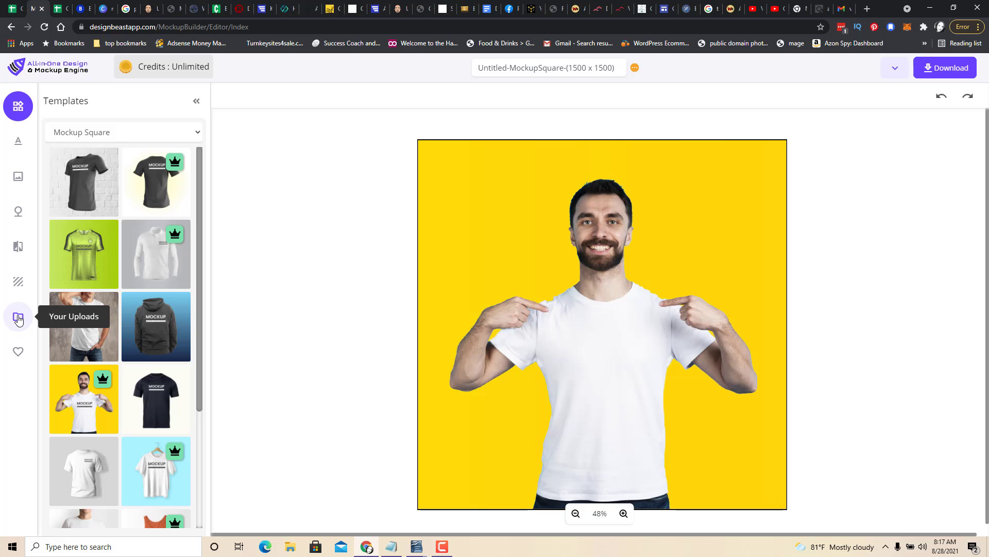
# Search the Pixabay images for "puppy" and add the French bulldog on a red cushion to the design.
pyautogui.click(18, 177)
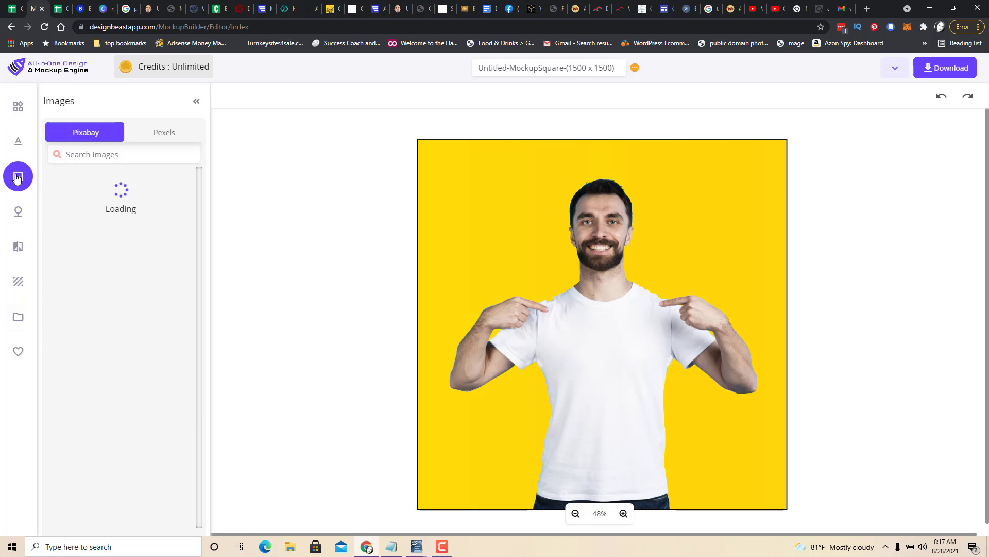
pyautogui.click(95, 154)
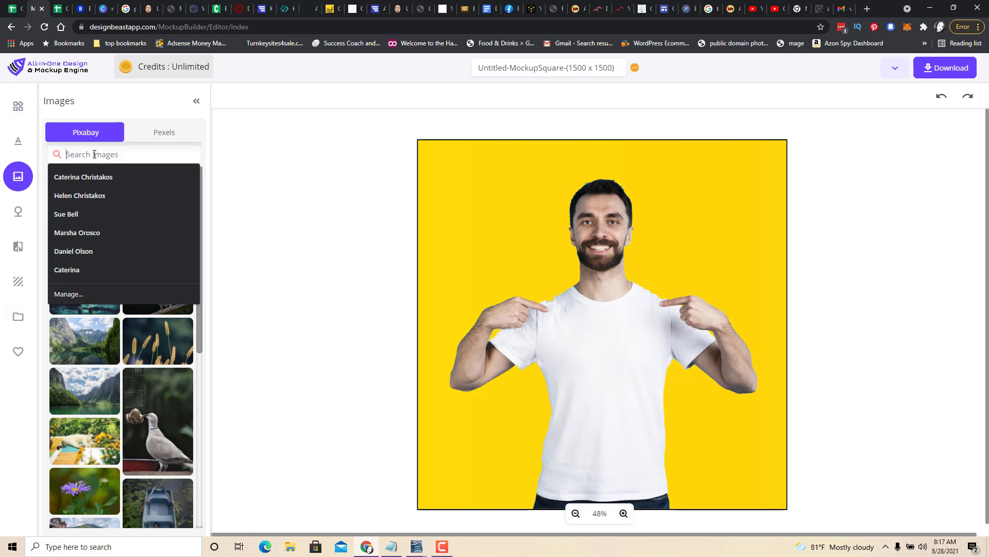
pyautogui.write('puppy')
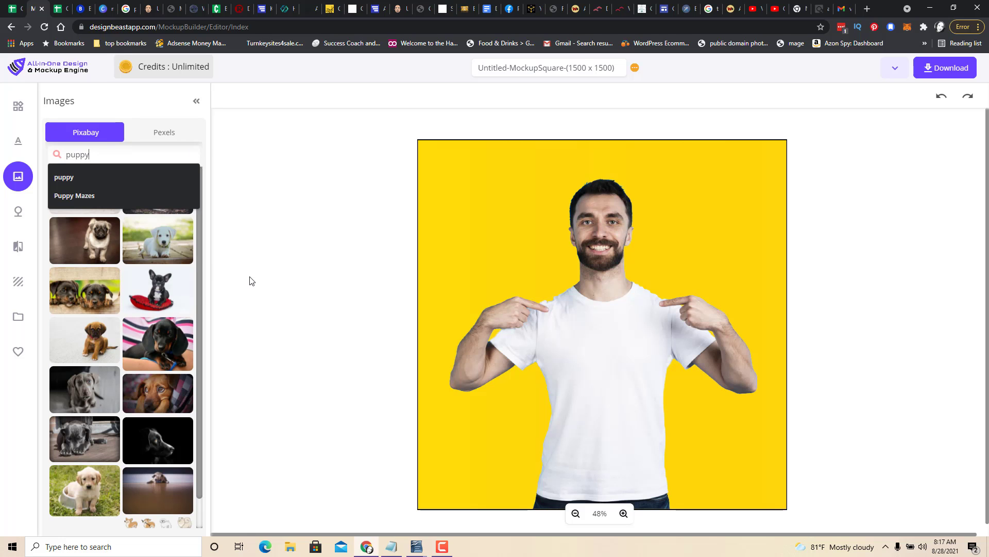
pyautogui.click(154, 302)
# Remove the background from the puppy photo.
pyautogui.moveTo(597, 319); pyautogui.dragTo(613, 362)
pyautogui.click(256, 98)
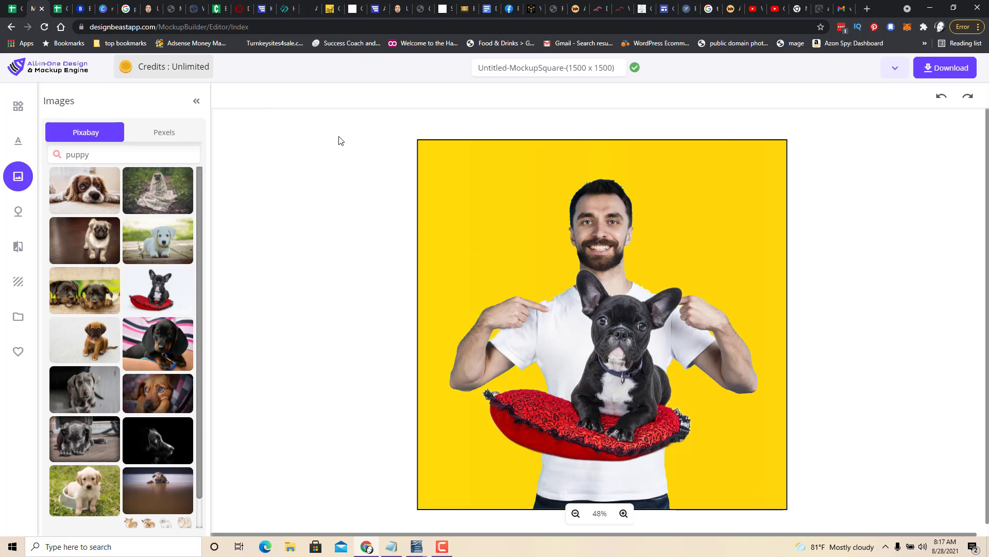
pyautogui.click(615, 374)
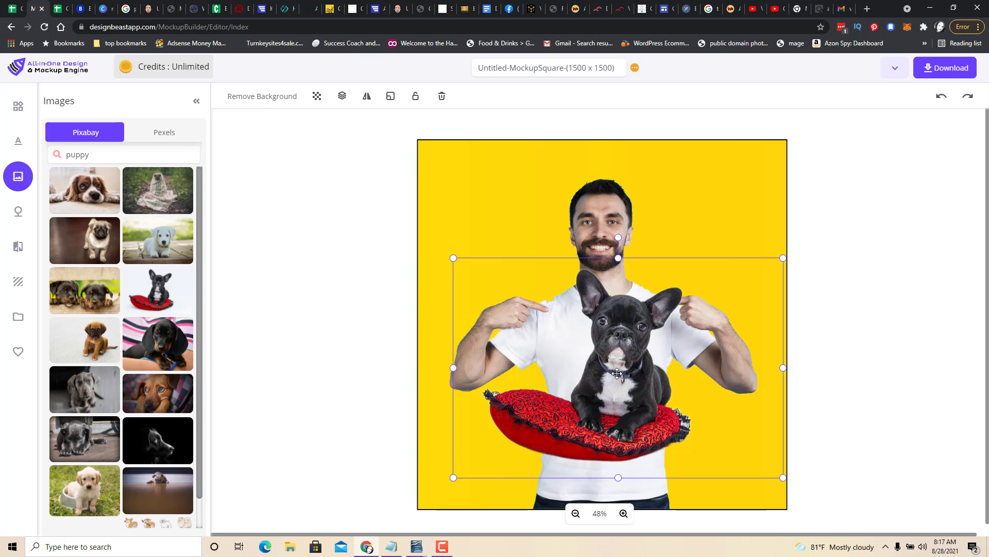
# Shrink the puppy image and move it onto the center of the T-shirt's chest.
pyautogui.moveTo(783, 258); pyautogui.dragTo(586, 401)
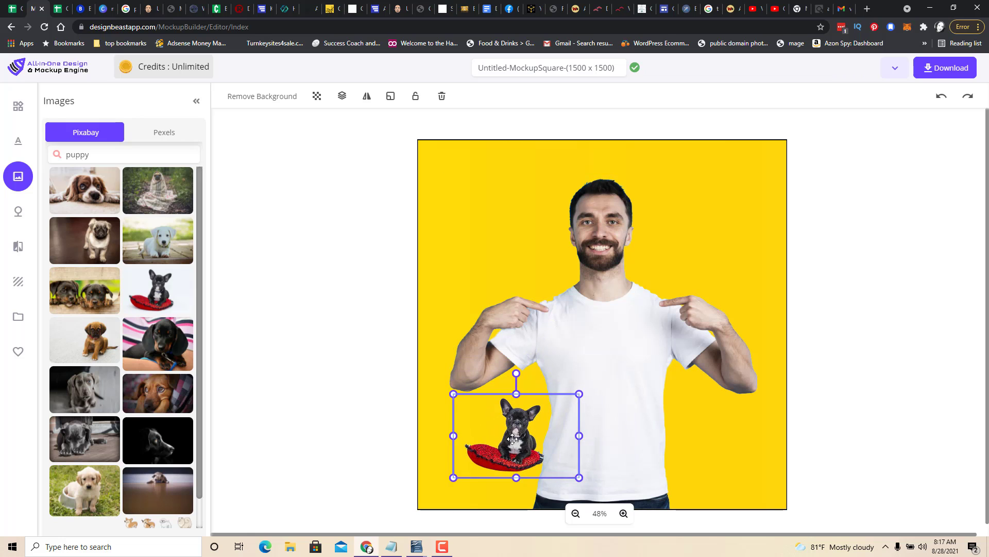
pyautogui.moveTo(513, 439); pyautogui.dragTo(606, 381)
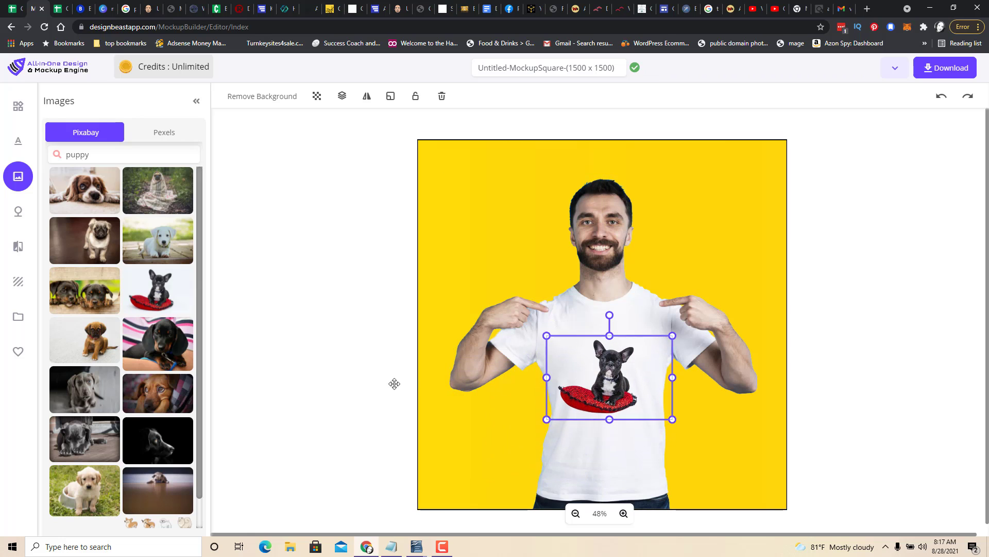
# Add a heading text box on the shirt and replace its text with "Puppy".
pyautogui.click(18, 147)
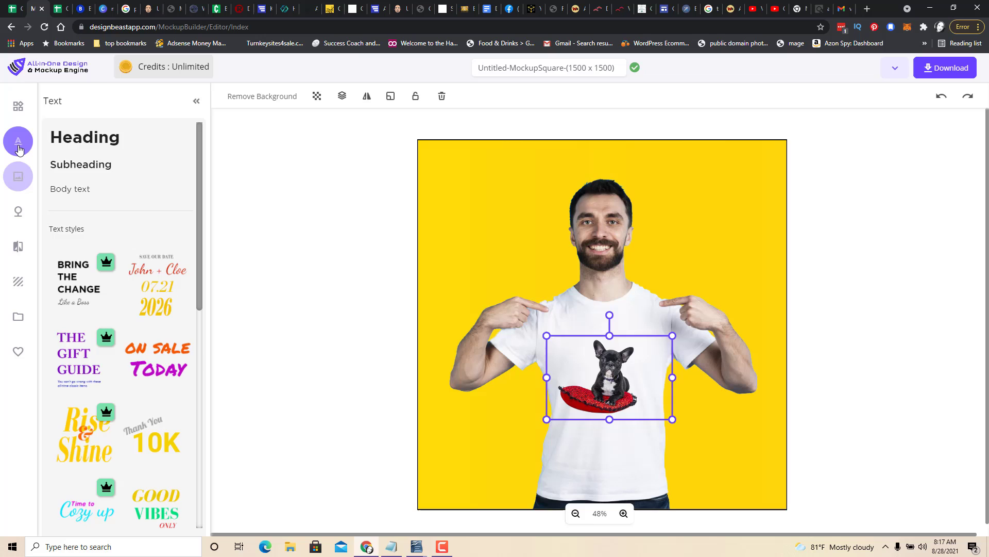
pyautogui.click(92, 147)
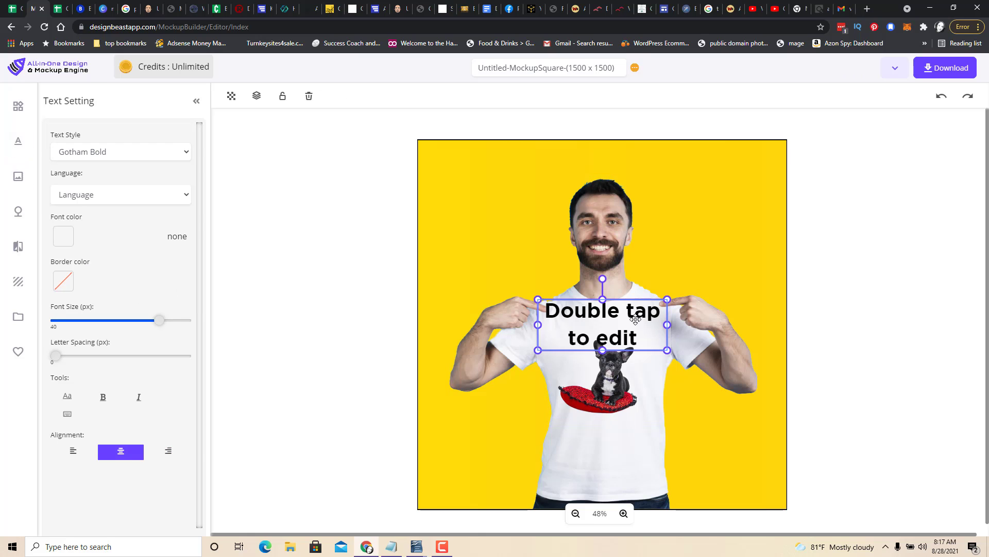
pyautogui.doubleClick(637, 337)
pyautogui.moveTo(638, 336); pyautogui.dragTo(548, 306)
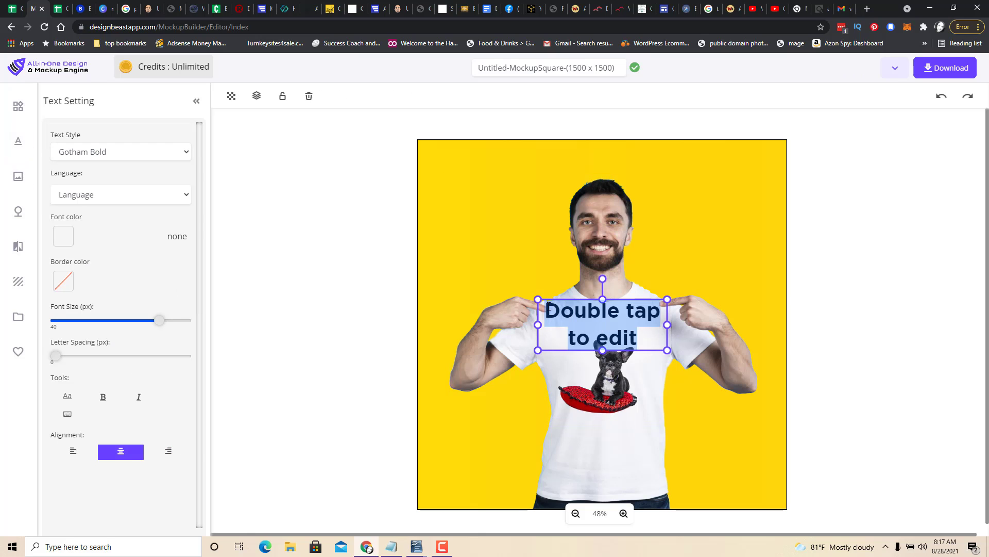
pyautogui.write('Pup')
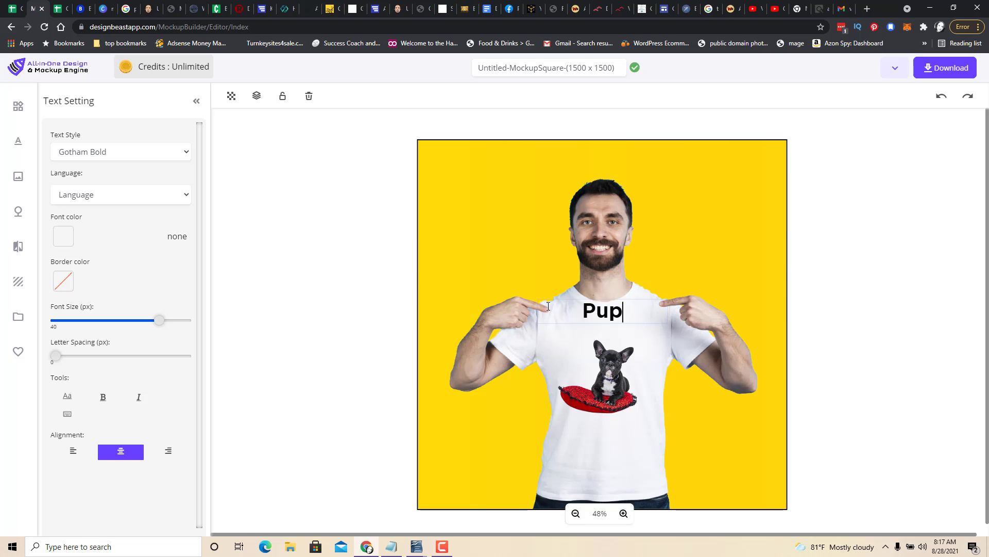
pyautogui.write('py')
pyautogui.click(621, 418)
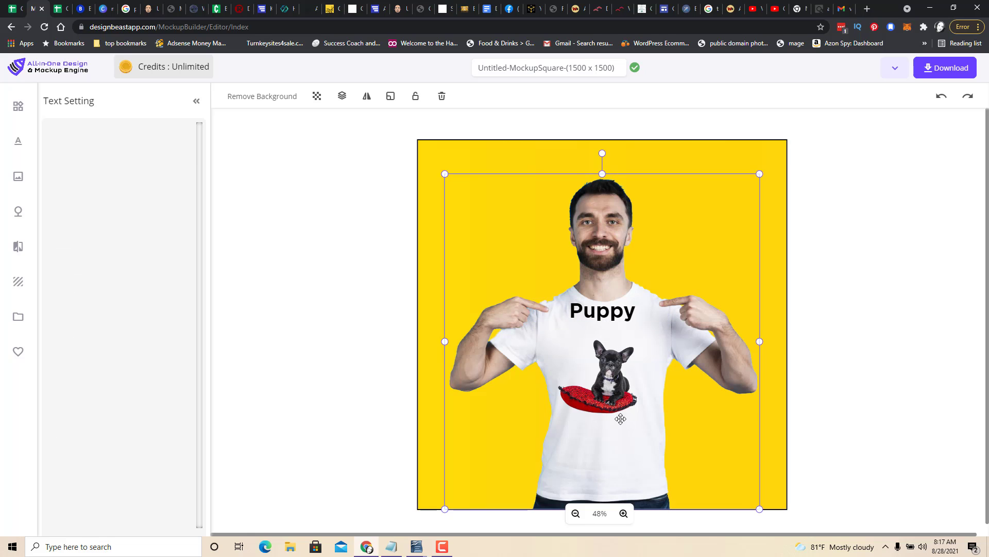
# Move the "Puppy" text slightly down so it sits just above the dog.
pyautogui.moveTo(610, 312); pyautogui.dragTo(612, 331)
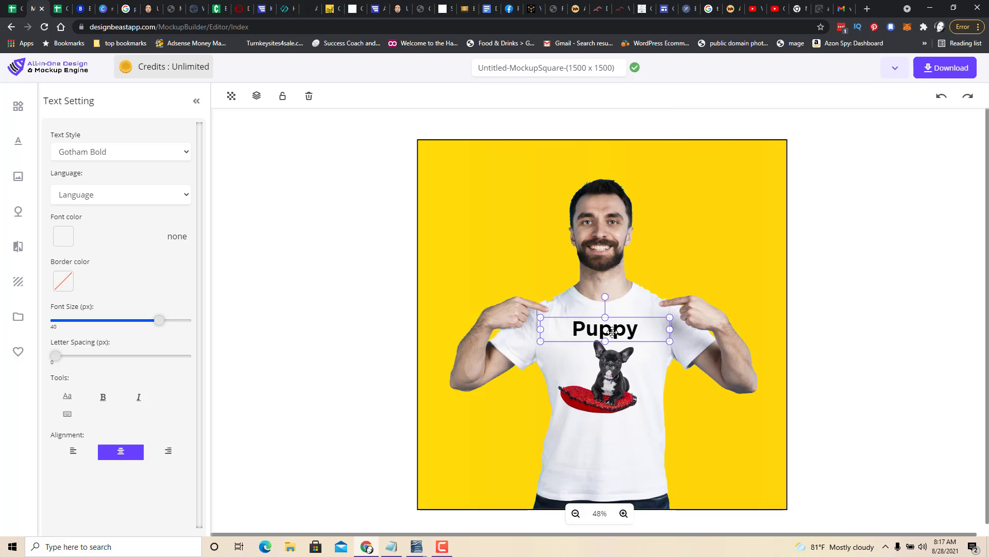
pyautogui.click(611, 382)
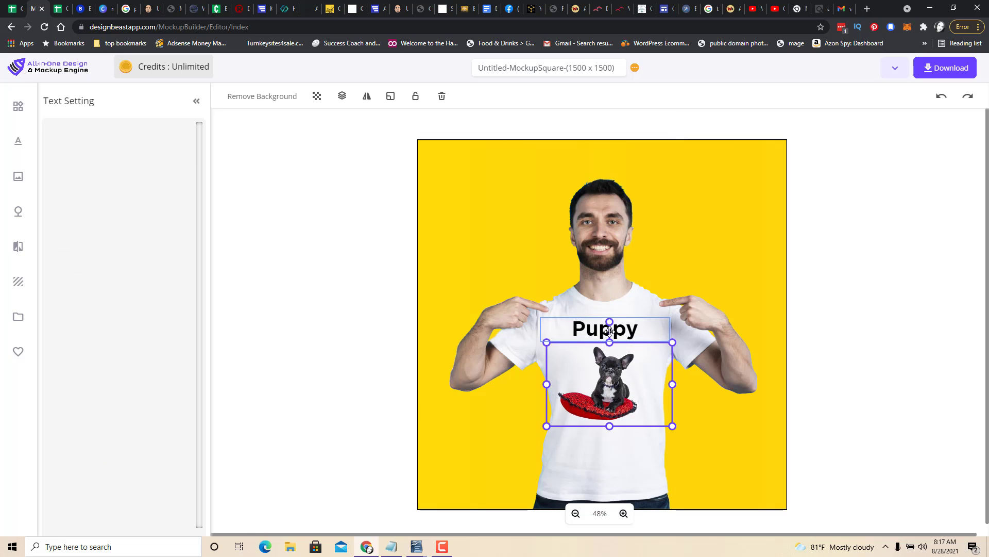
pyautogui.click(610, 332)
pyautogui.click(712, 427)
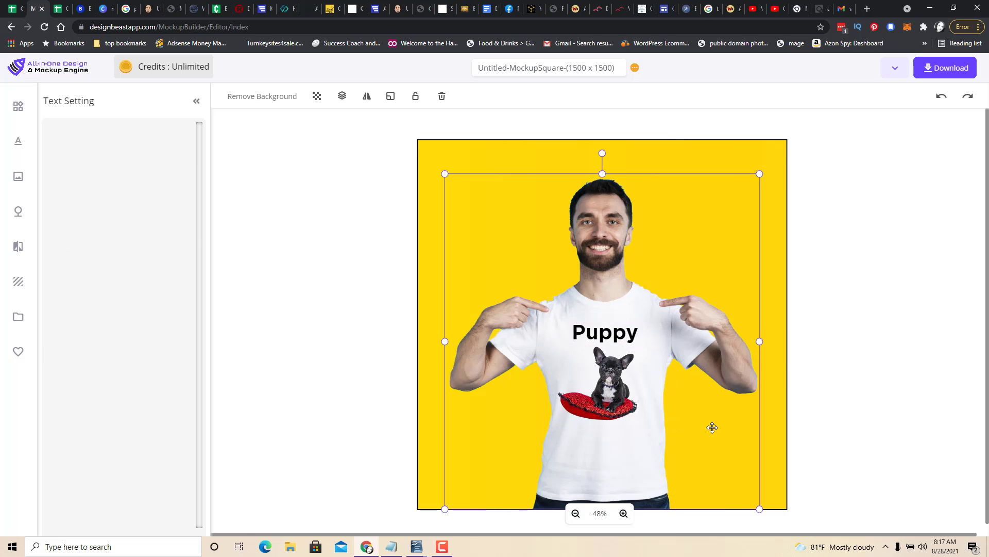
# Add a second heading below the dog and change its text to "Love".
pyautogui.click(18, 140)
pyautogui.click(89, 140)
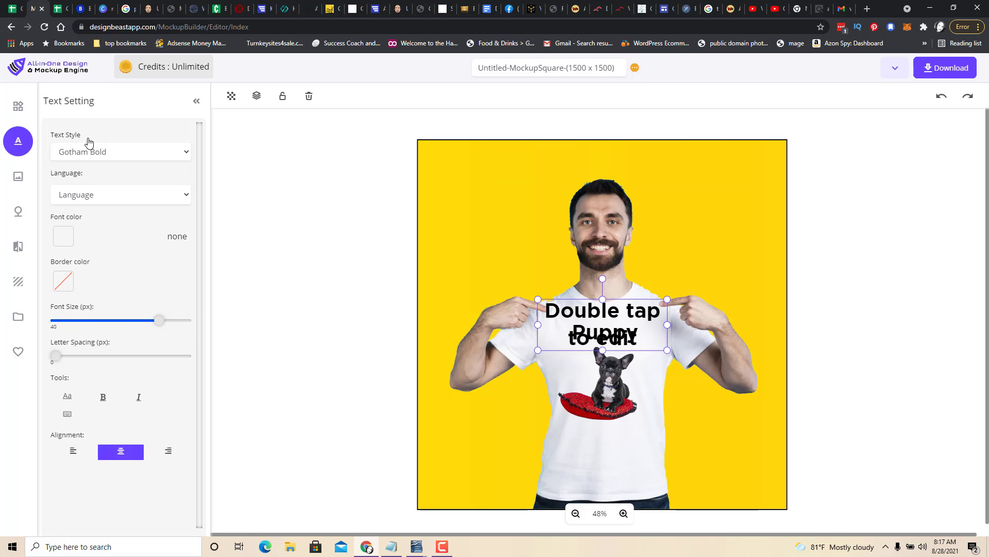
pyautogui.moveTo(604, 340); pyautogui.dragTo(556, 434)
pyautogui.click(646, 467)
pyautogui.write('Love')
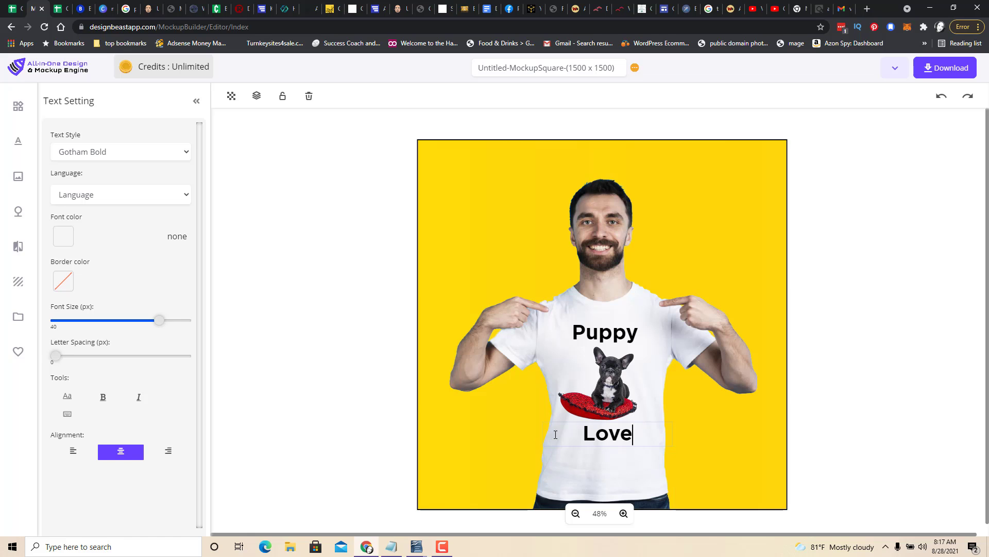
pyautogui.click(733, 468)
# Search the objects library for "heart" and add a red heart shape to the design.
pyautogui.click(18, 140)
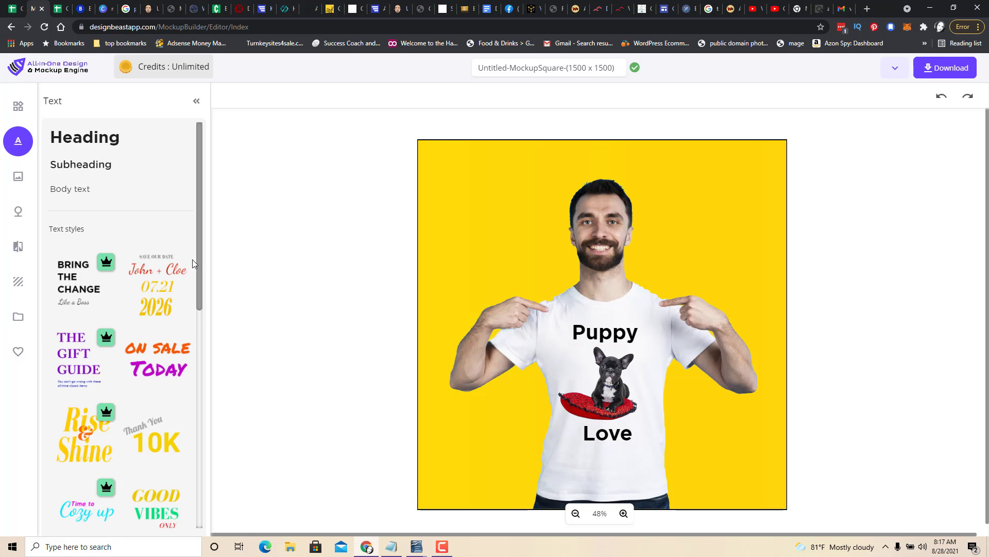
pyautogui.click(17, 178)
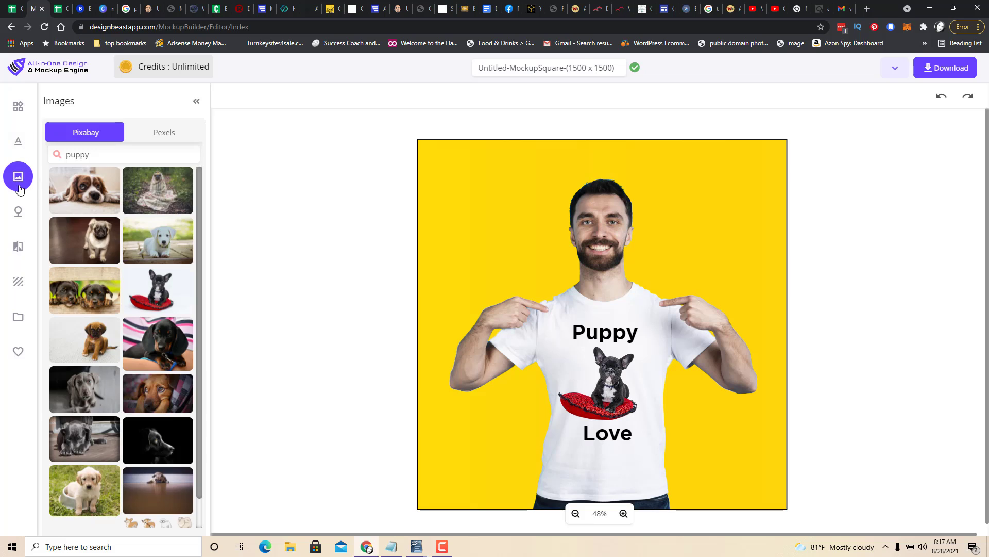
pyautogui.click(19, 216)
pyautogui.click(109, 138)
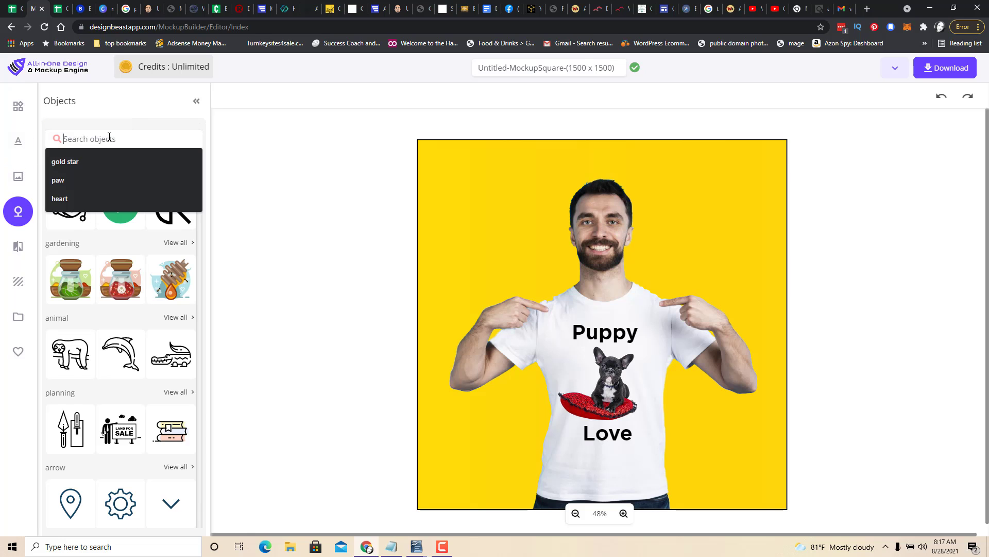
pyautogui.write('heart')
pyautogui.press('Return')
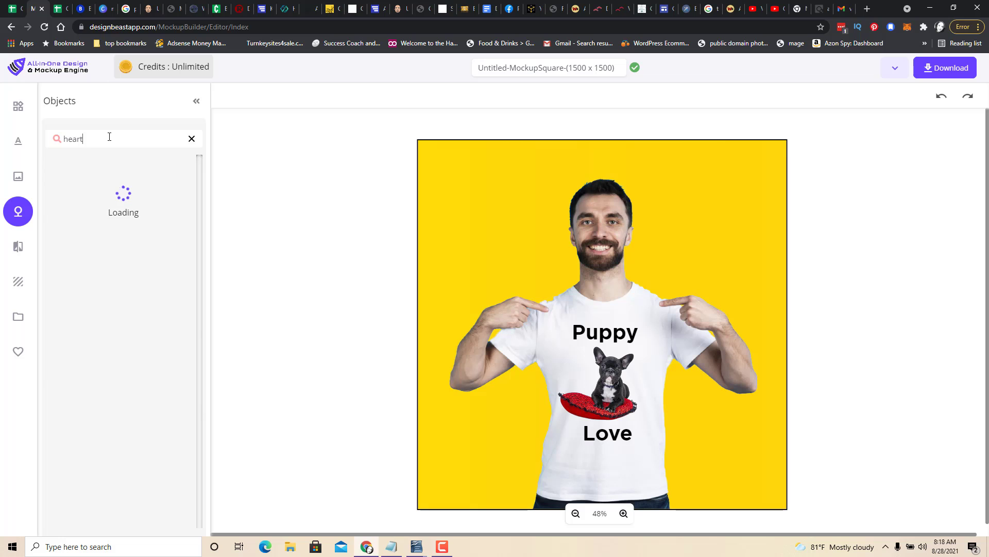
pyautogui.click(62, 197)
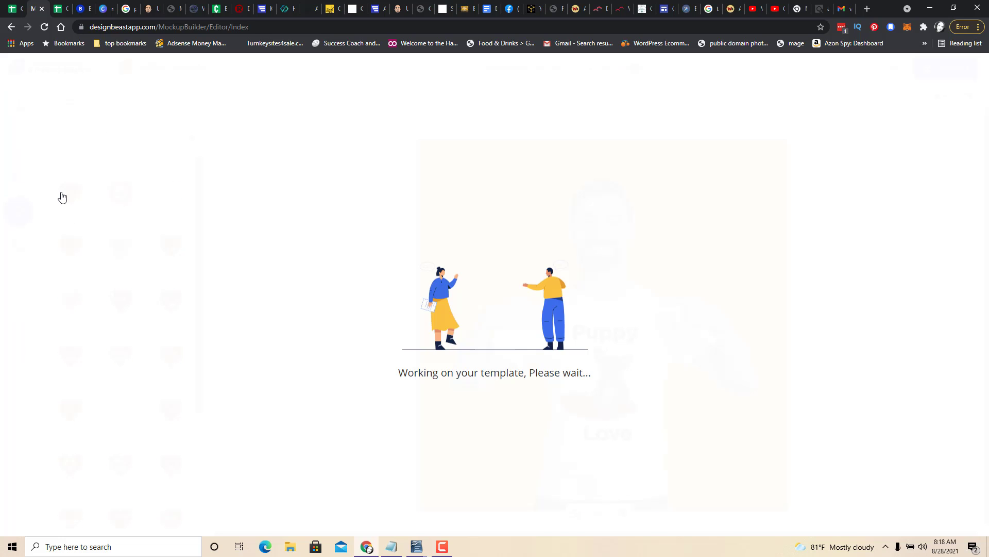
pyautogui.click(649, 242)
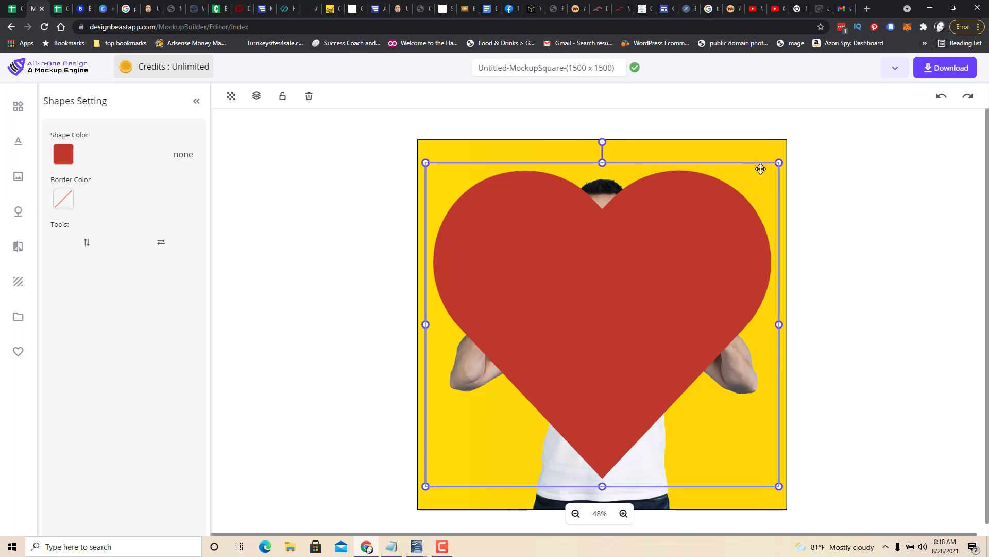
# Shrink the heart to a small icon and place it beside the dog, left of its head.
pyautogui.moveTo(778, 163); pyautogui.dragTo(592, 380)
pyautogui.moveTo(593, 382); pyautogui.dragTo(596, 381)
pyautogui.click(515, 393)
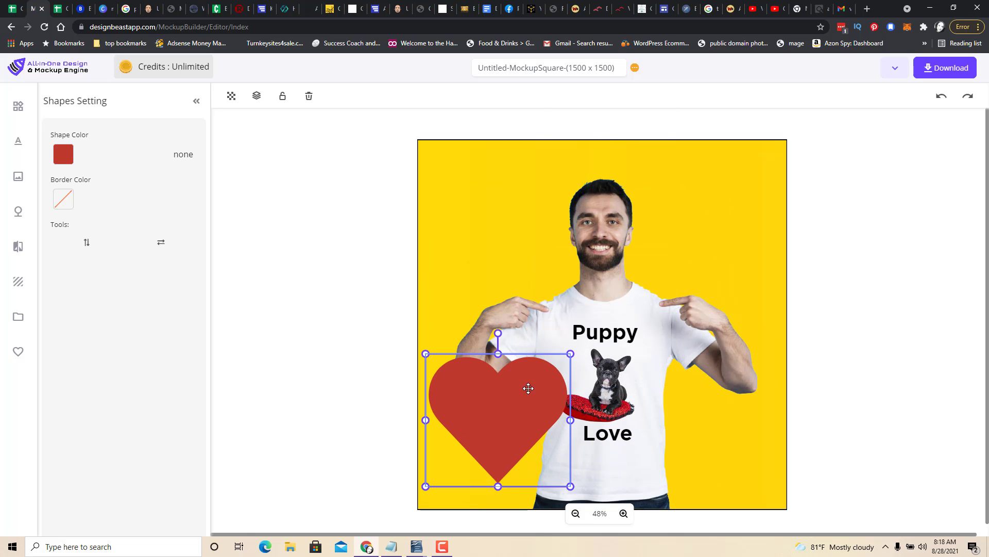
pyautogui.moveTo(571, 353); pyautogui.dragTo(581, 374)
pyautogui.click(739, 408)
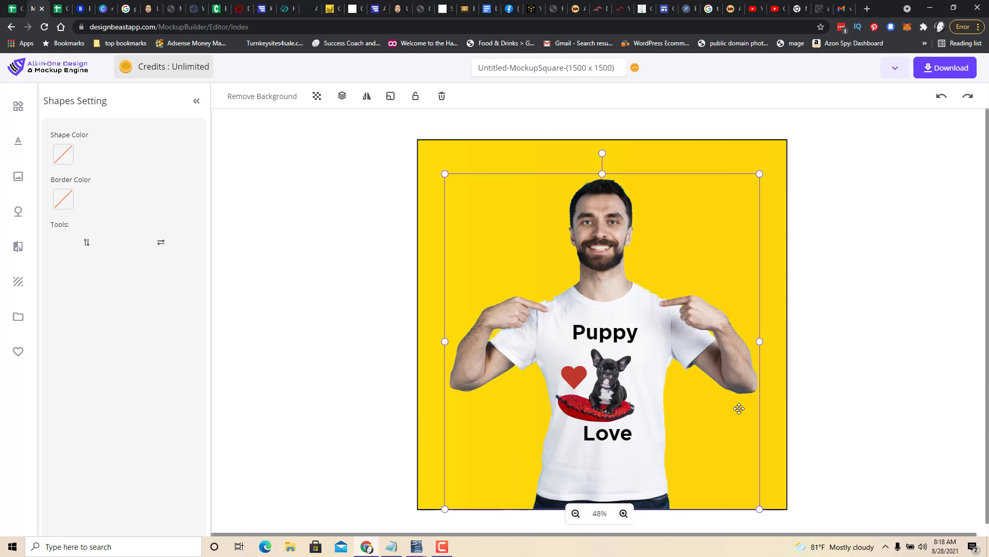
# Nudge the puppy image slightly up and to the right on the shirt.
pyautogui.moveTo(614, 410); pyautogui.dragTo(620, 405)
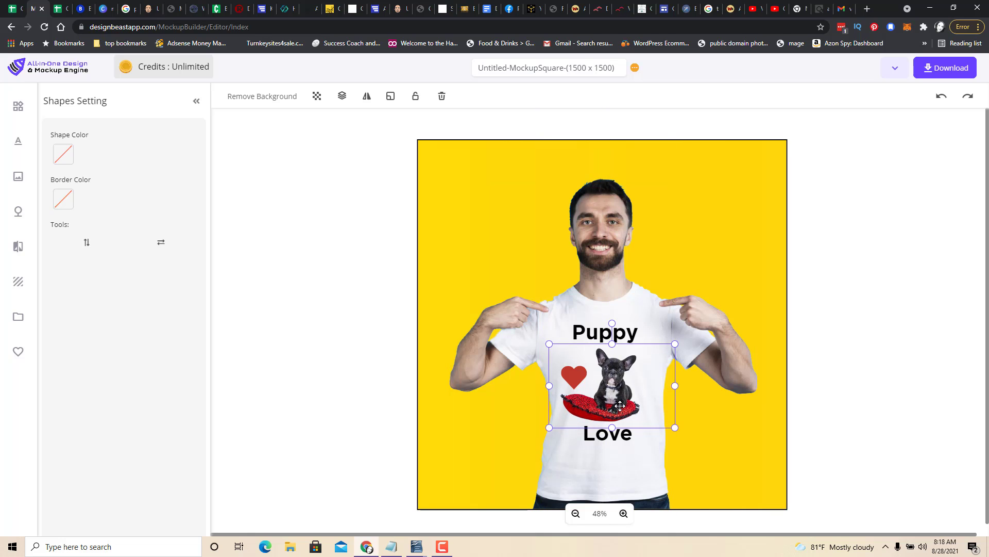
pyautogui.click(839, 361)
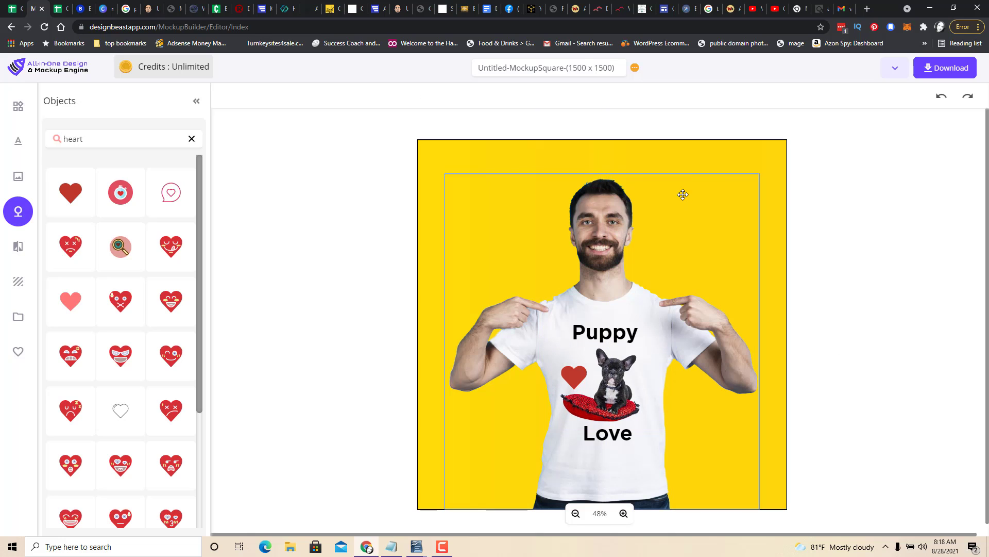
# Recolor the background by setting both color-range stops to pinkish red, the first #EA0052.
pyautogui.click(732, 153)
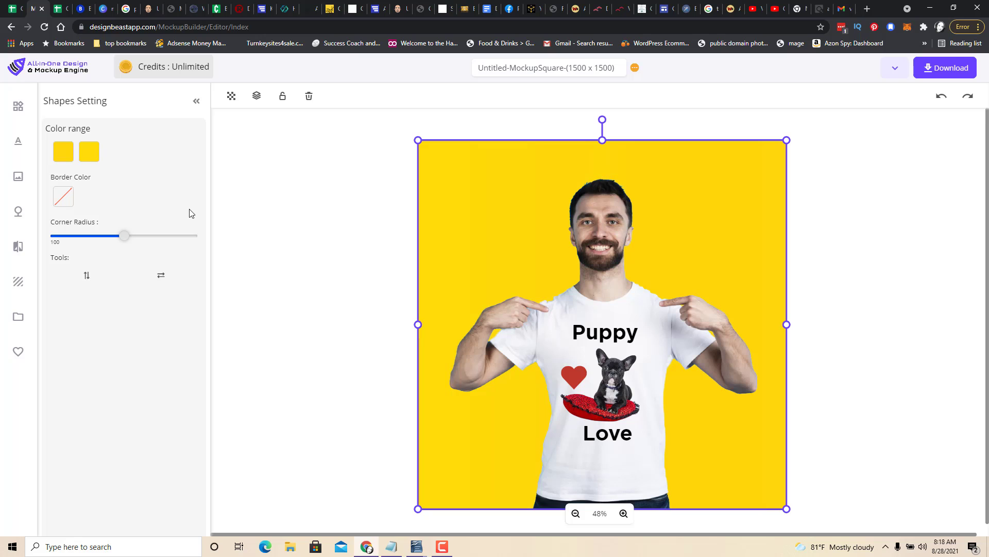
pyautogui.click(63, 153)
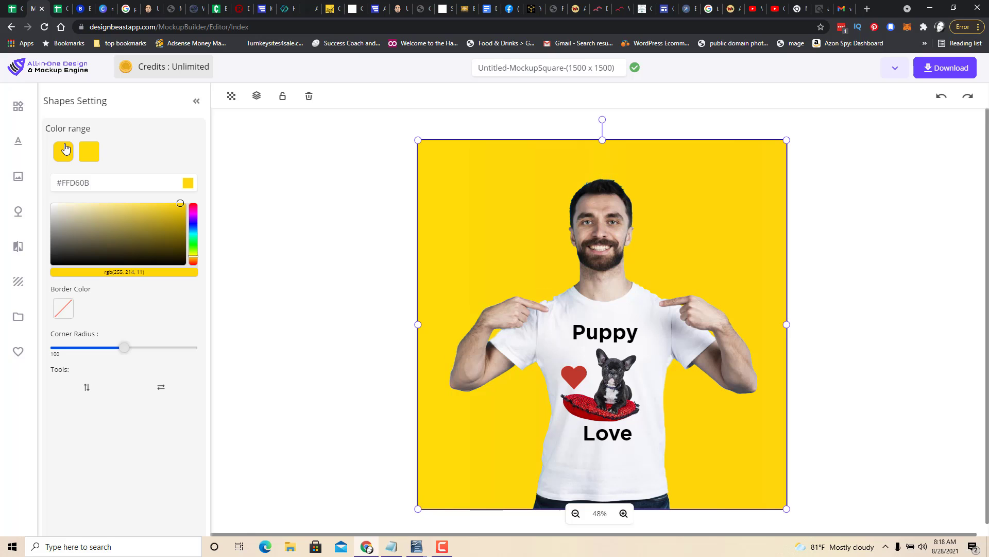
pyautogui.click(193, 207)
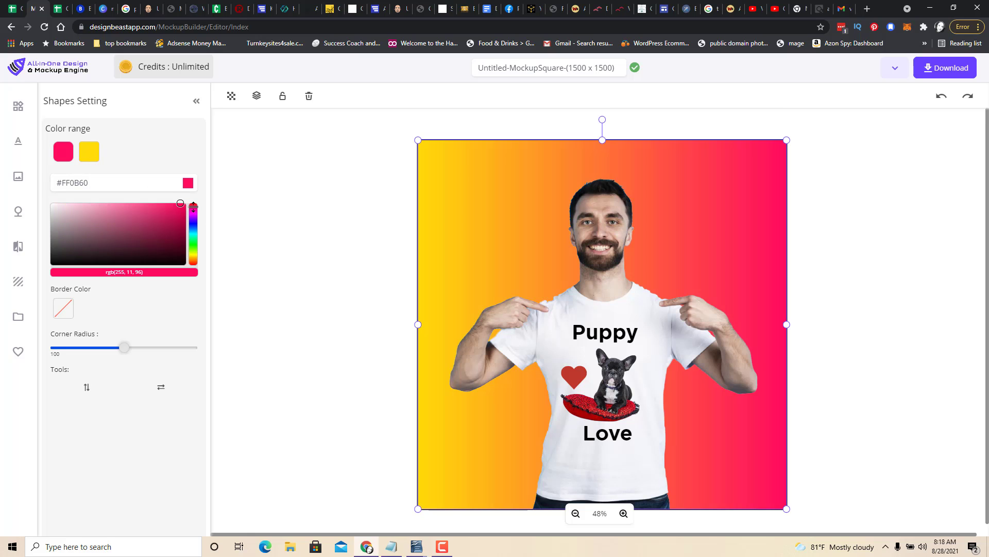
pyautogui.click(187, 207)
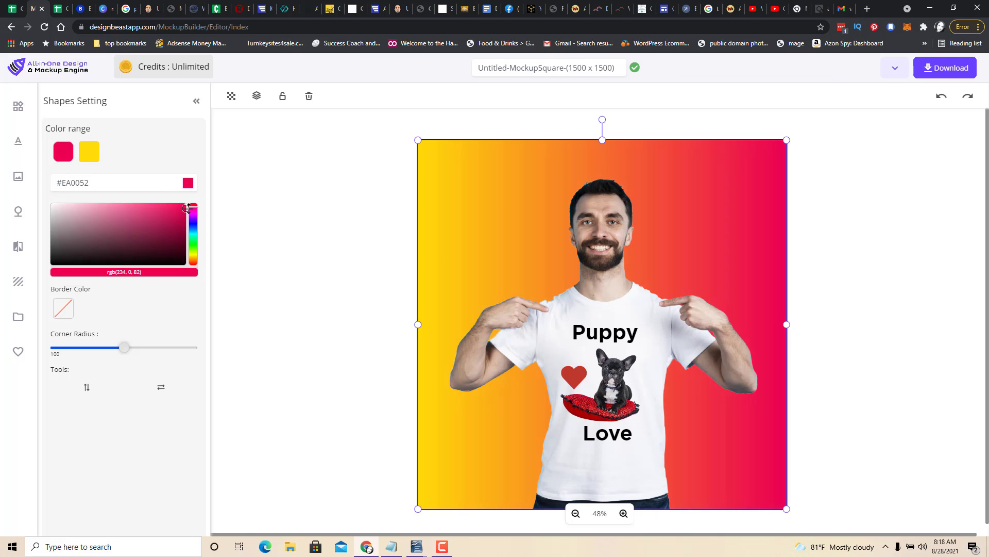
pyautogui.click(90, 155)
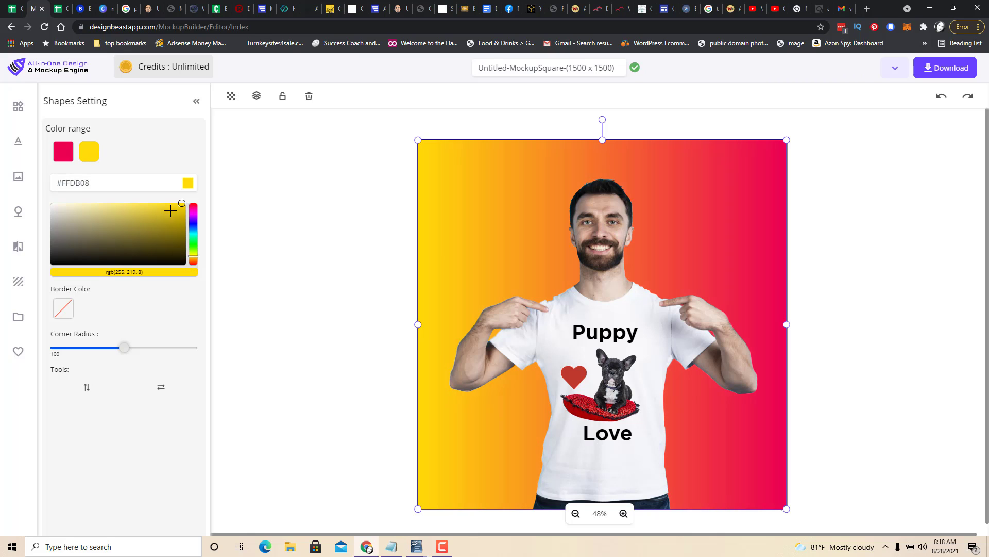
pyautogui.click(194, 205)
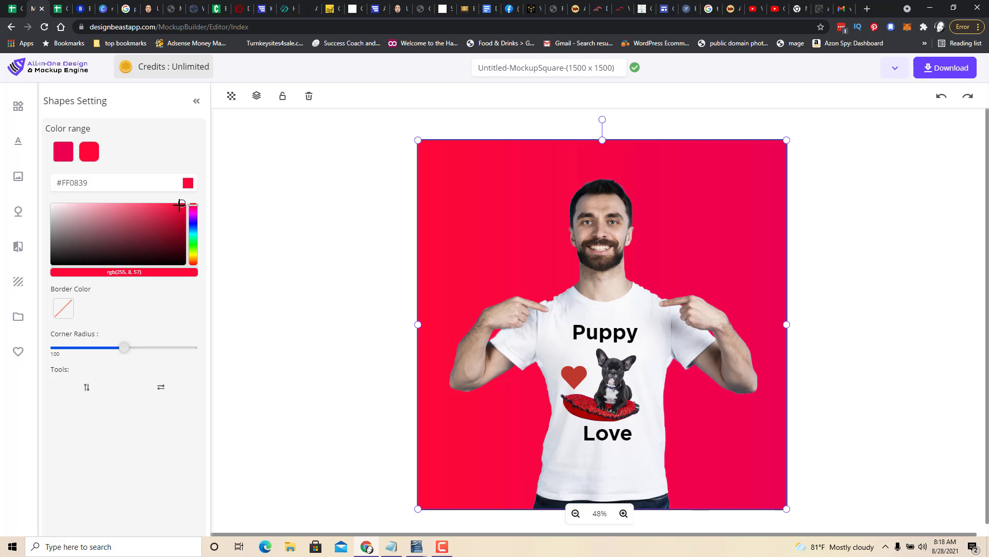
pyautogui.click(180, 206)
pyautogui.click(184, 205)
pyautogui.click(387, 245)
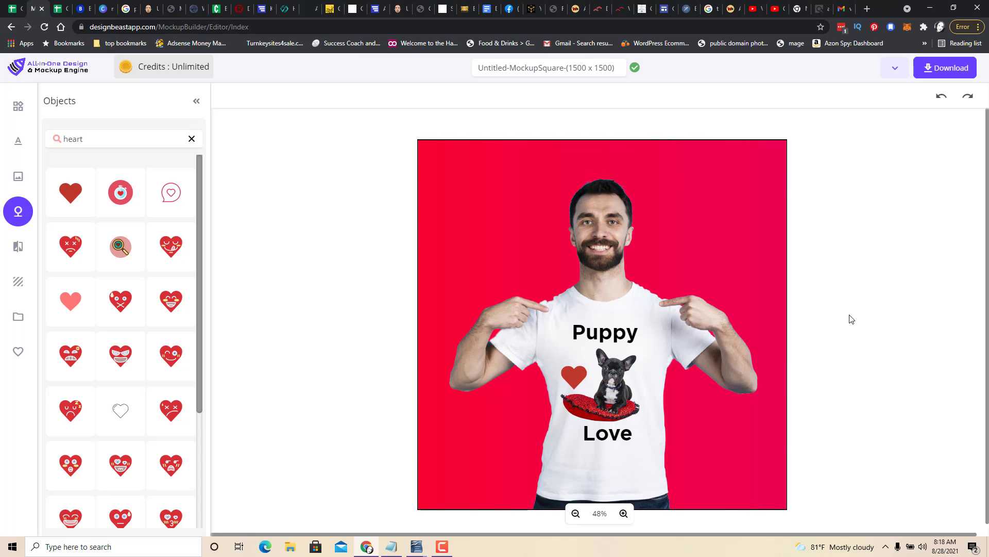
# Nudge the heart slightly to the right beside the dog's head.
pyautogui.moveTo(580, 379); pyautogui.dragTo(586, 379)
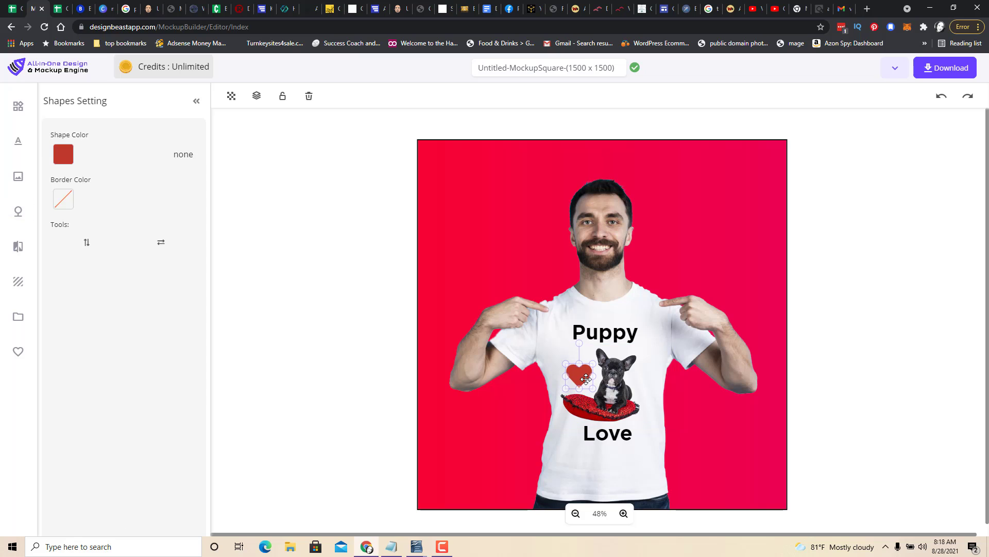
pyautogui.click(885, 293)
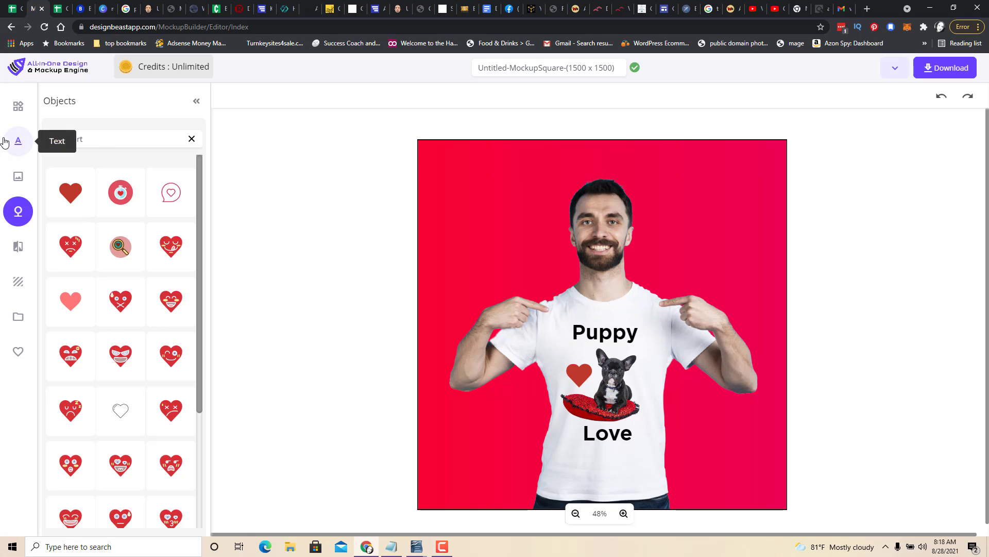
# Browse the uploaded images and then the Mockup Square templates.
pyautogui.click(18, 316)
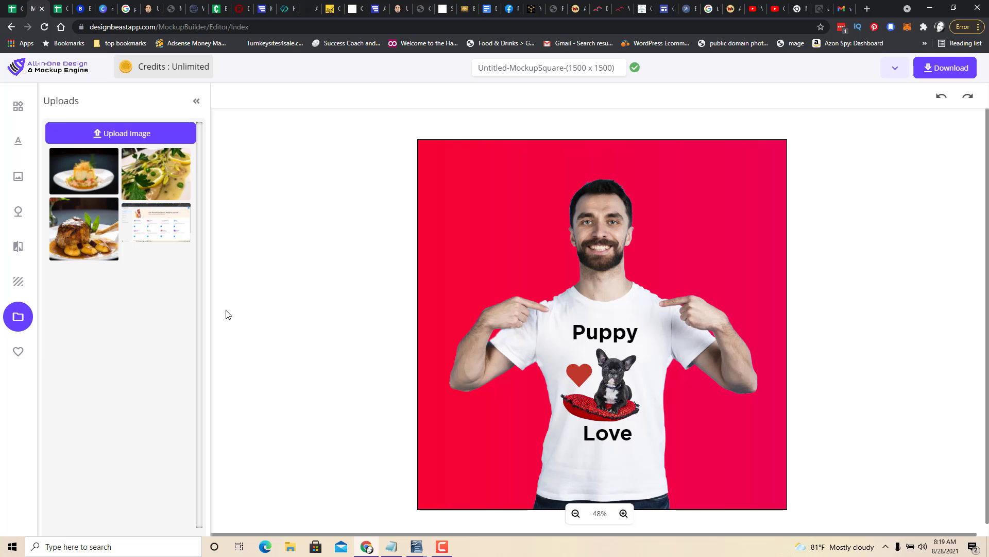
pyautogui.click(17, 108)
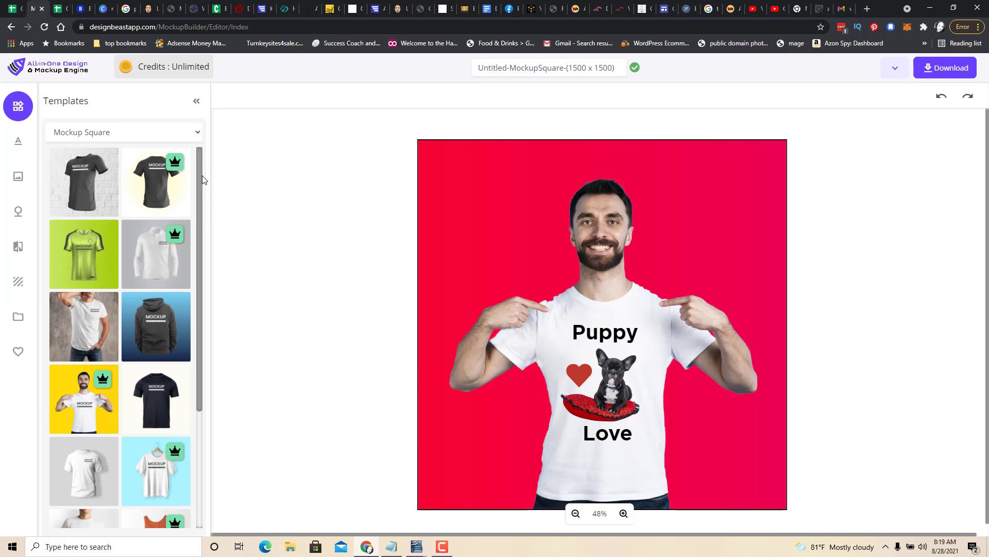